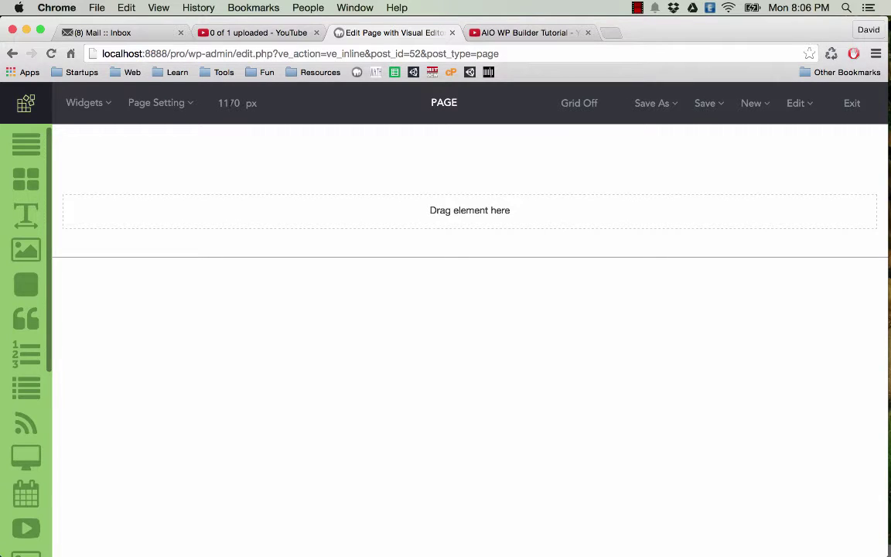
Set the page width to 600 px
left_click(230, 103)
double_click(230, 103)
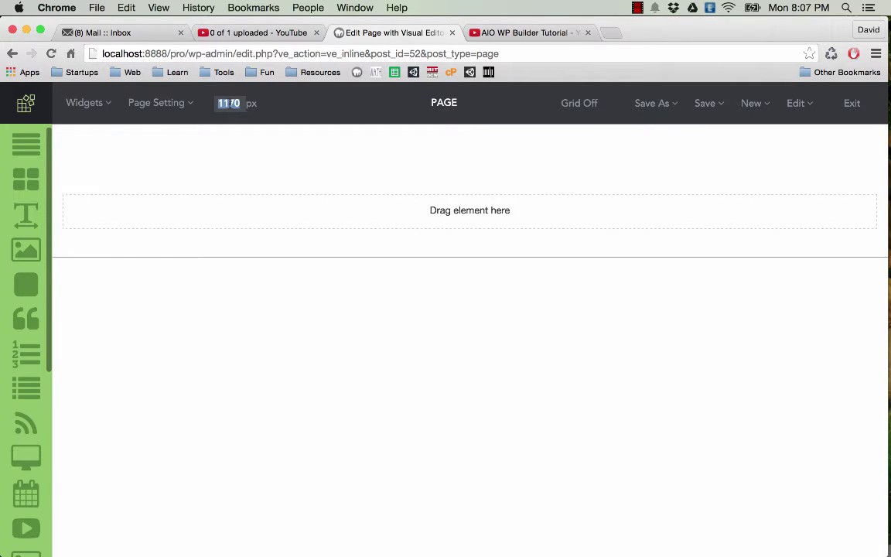
key("BackSpace")
type("600")
key("Return")
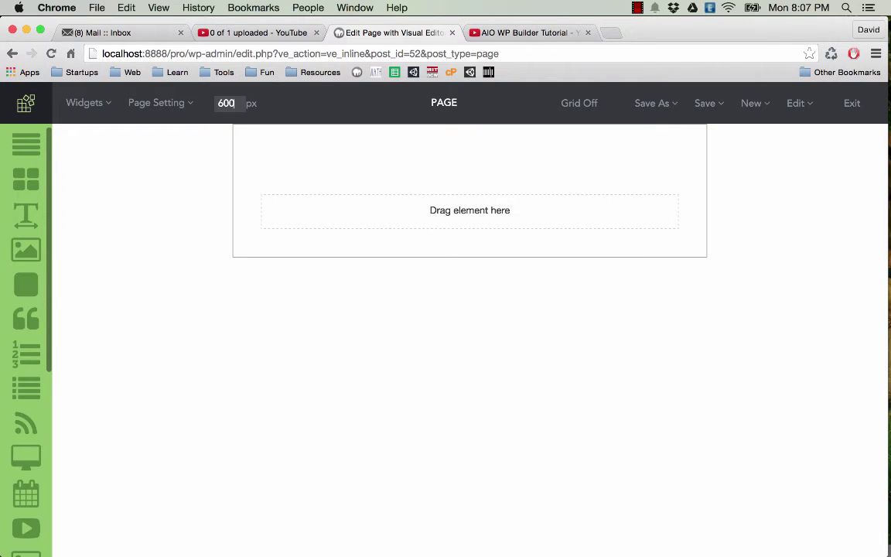
left_click(198, 231)
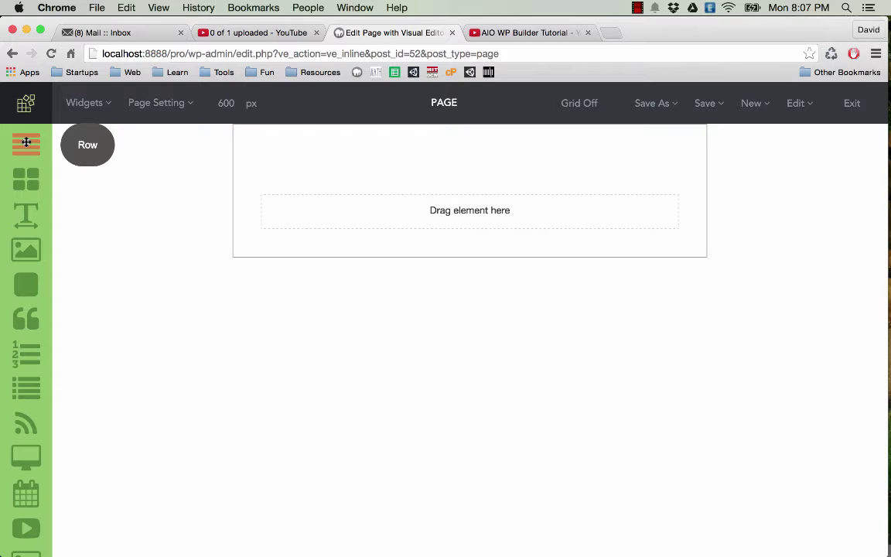
Add a row to the empty page and place a text block, an image and a button in it, stacked in that order
left_click_drag(25, 141, 398, 215)
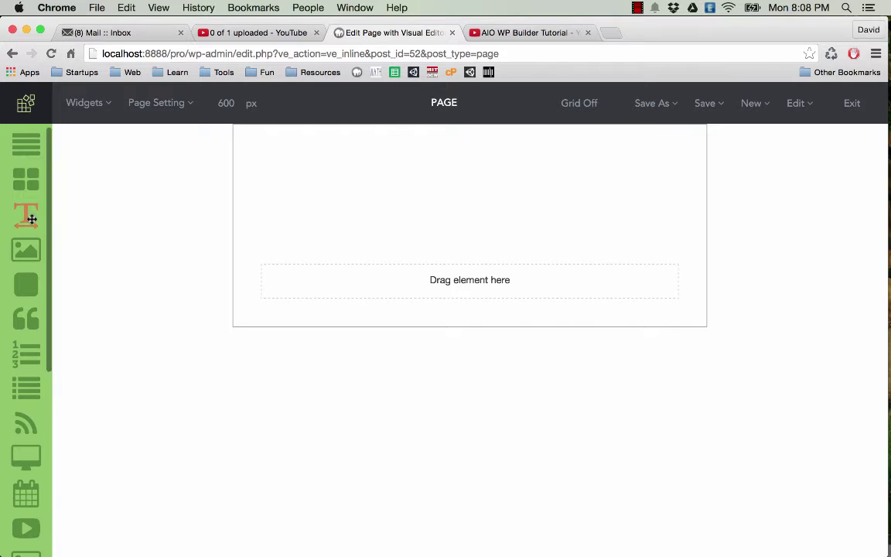
left_click_drag(24, 215, 394, 179)
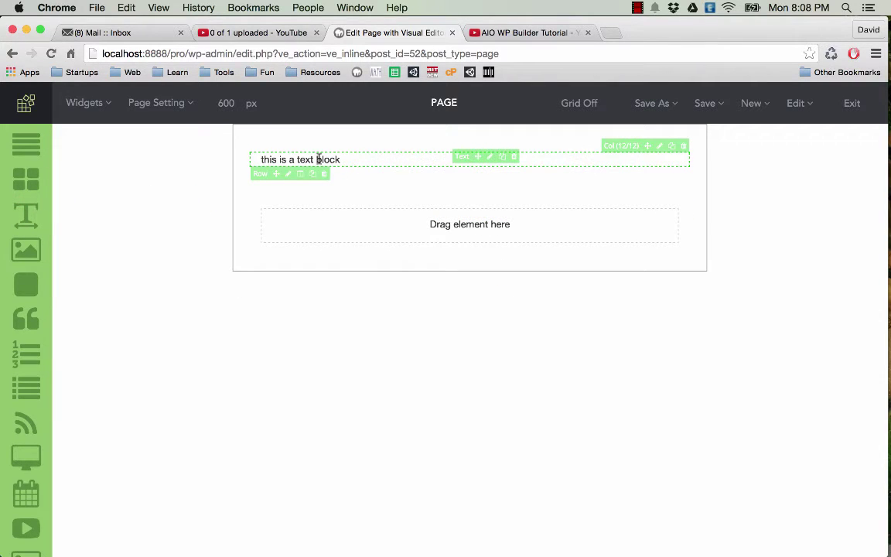
left_click_drag(37, 248, 370, 161)
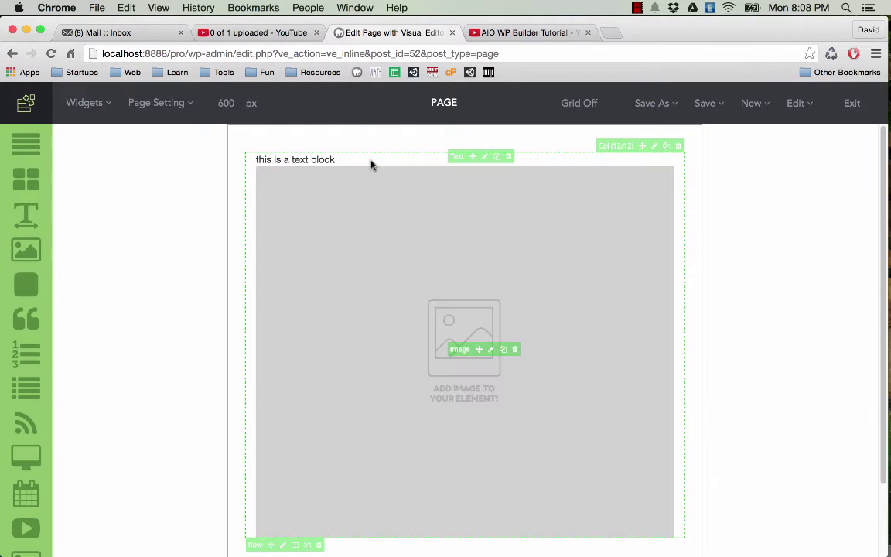
scroll(271, 268, "down", 3)
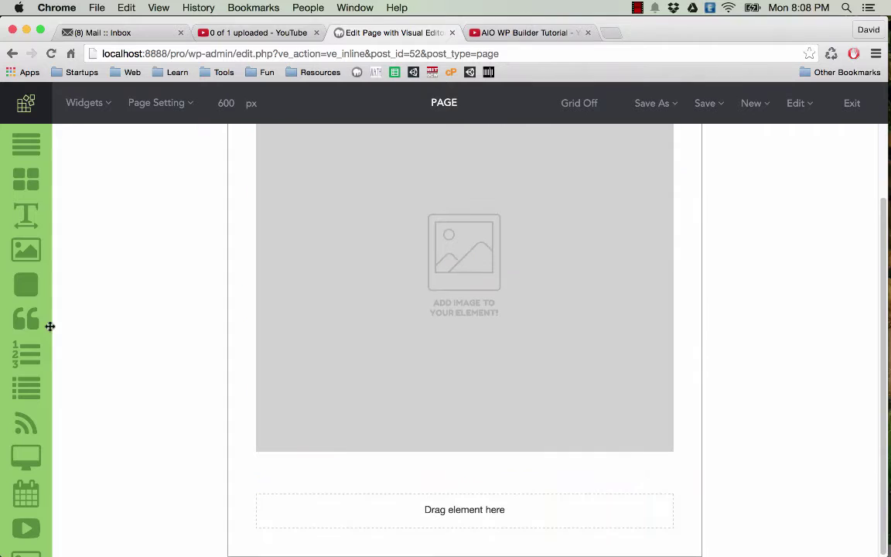
left_click_drag(28, 285, 328, 420)
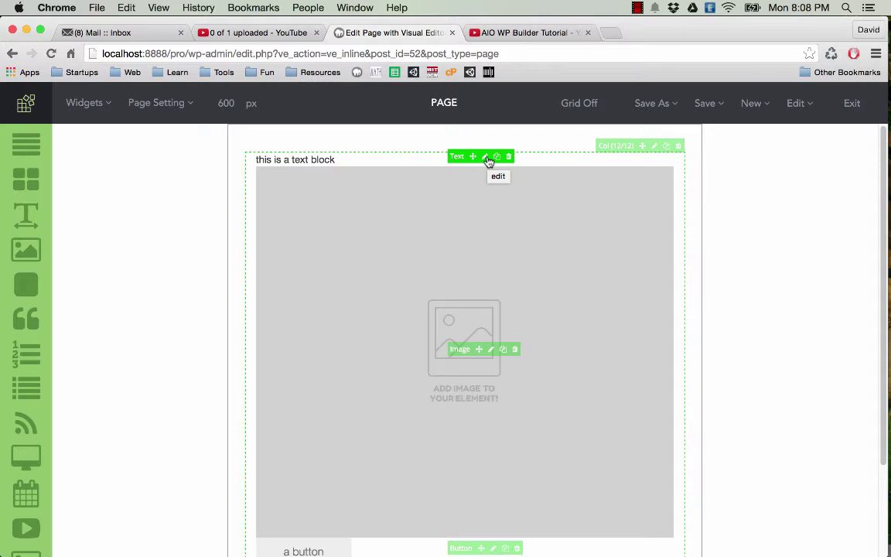
Open the text block's options and replace its placeholder text with "How To Make A Cake"
left_click(487, 159)
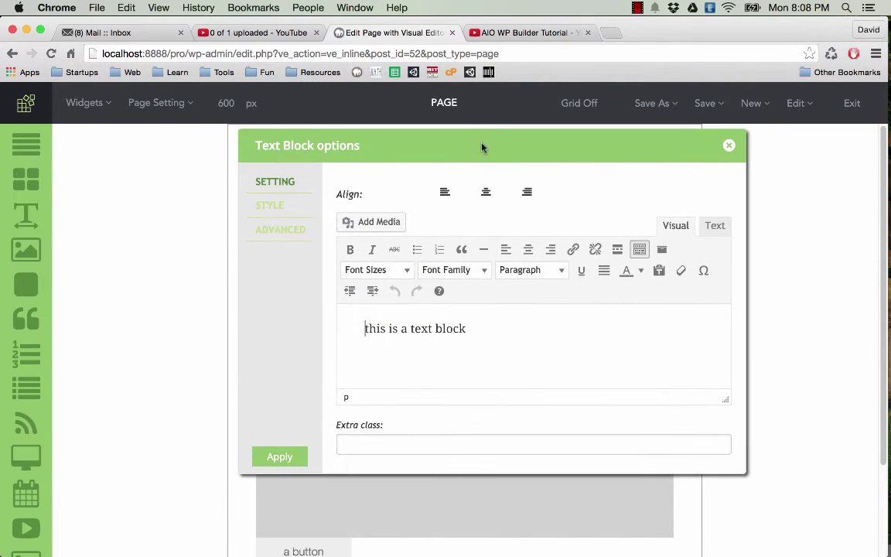
double_click(498, 337)
triple_click(498, 338)
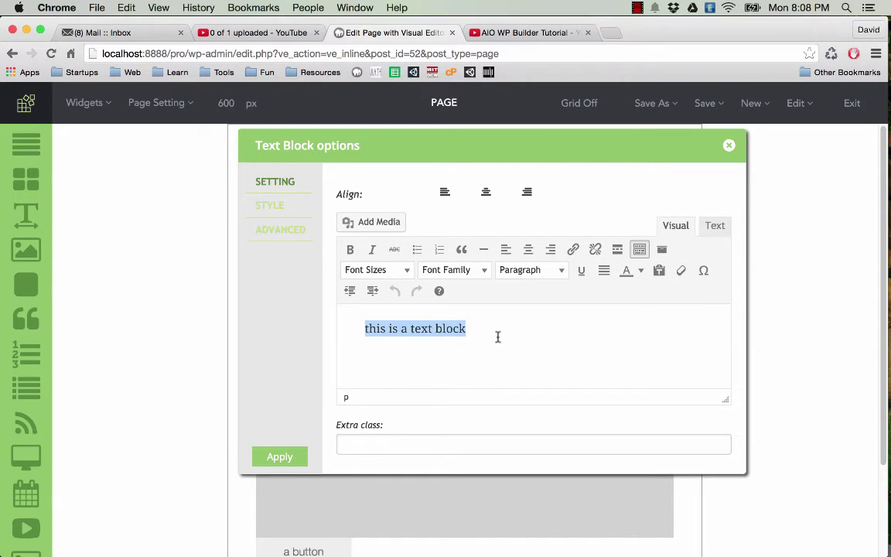
type("How To Mak")
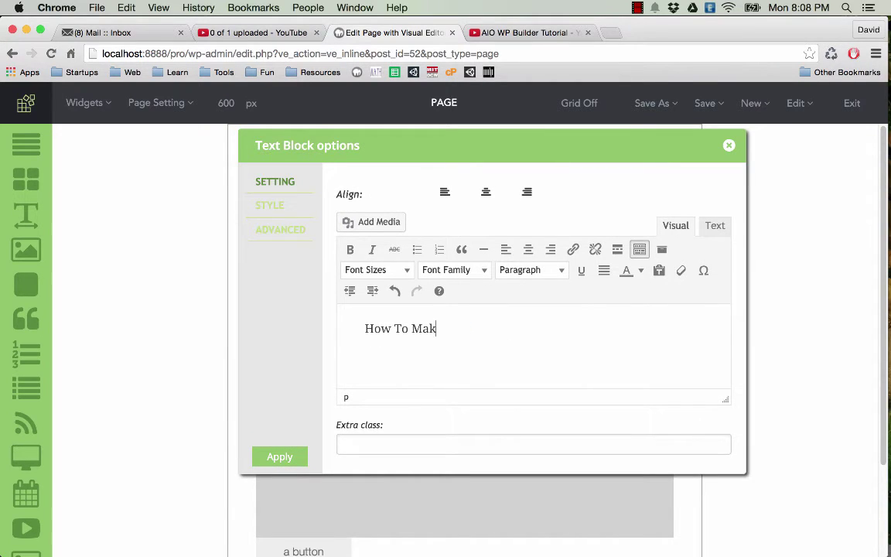
type("e A Cack")
key("BackSpace")
key("BackSpace")
type("ke")
Set the font family of the whole "How To Make A Cake" text to Arvo
left_click_drag(529, 337, 353, 327)
left_click_drag(432, 142, 415, 197)
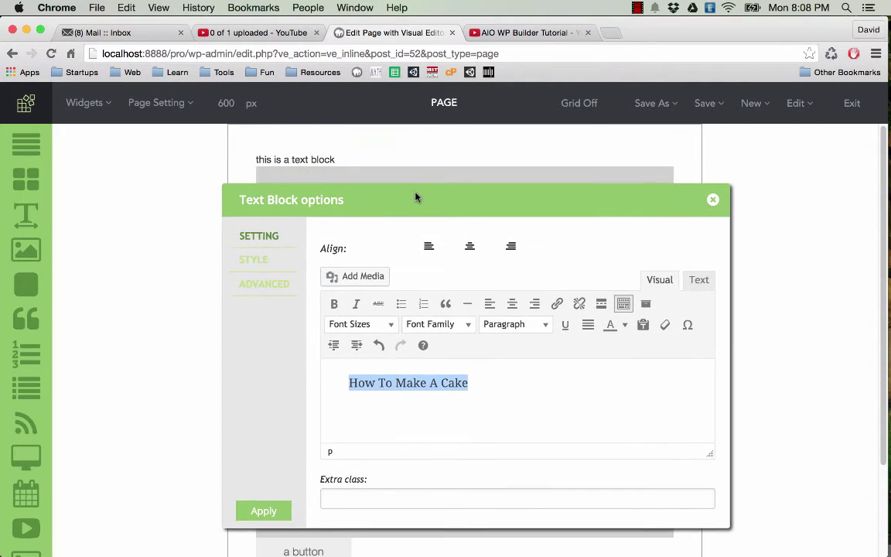
left_click(472, 327)
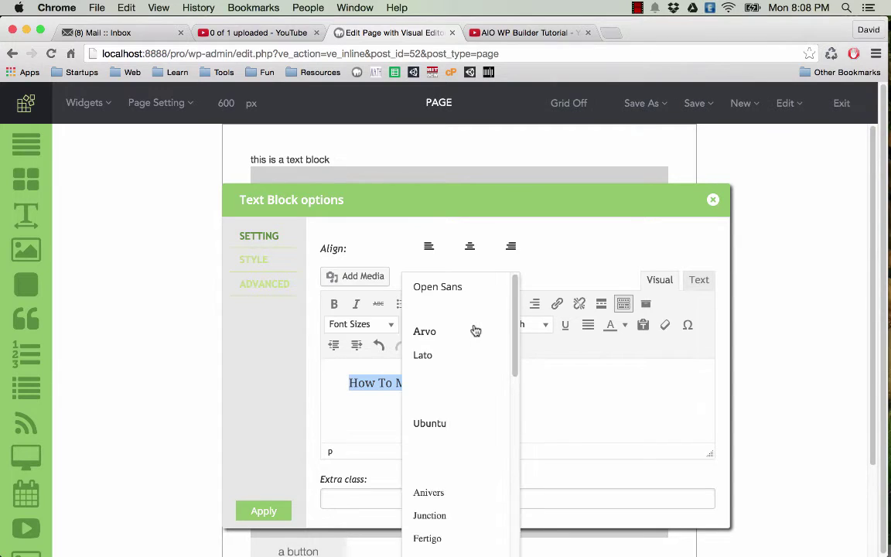
scroll(477, 379, "down", 1)
scroll(478, 380, "up", 1)
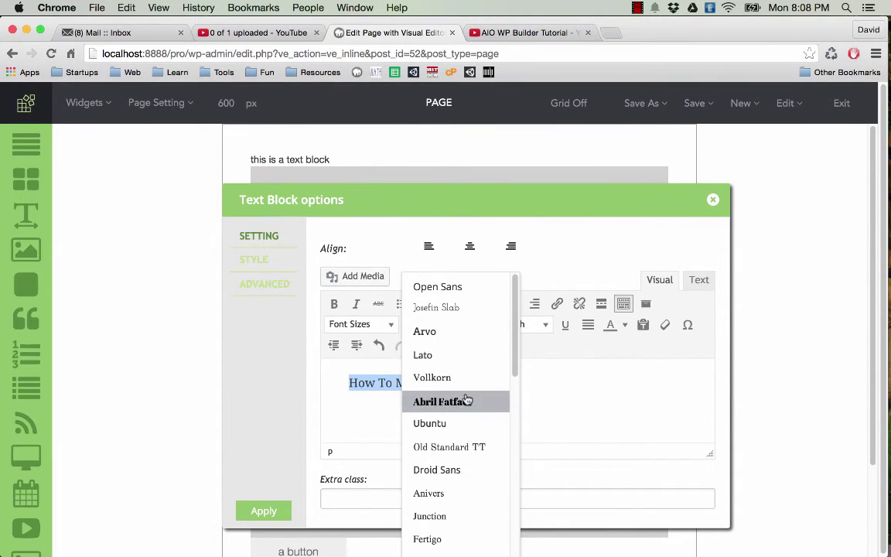
left_click(449, 334)
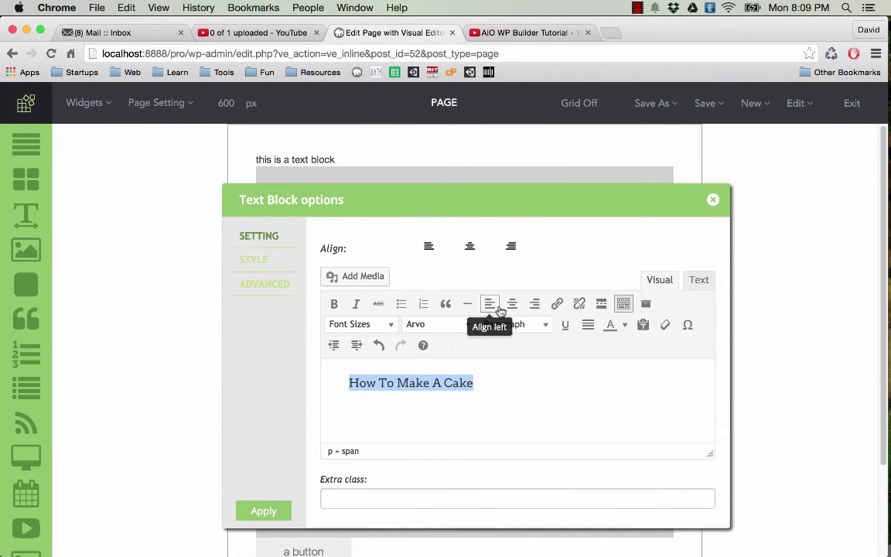
Centre the "How To Make A Cake" text and set its font size to 24pt
left_click(511, 303)
left_click(505, 323)
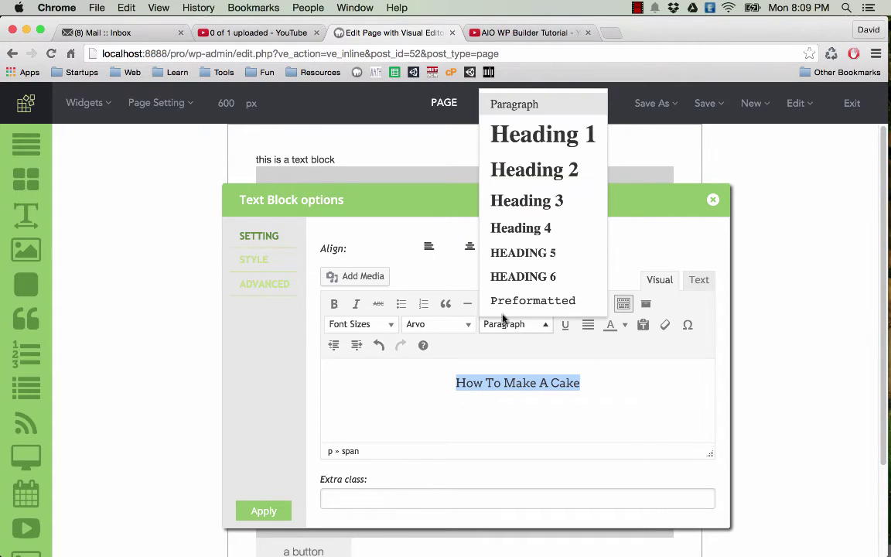
left_click(390, 326)
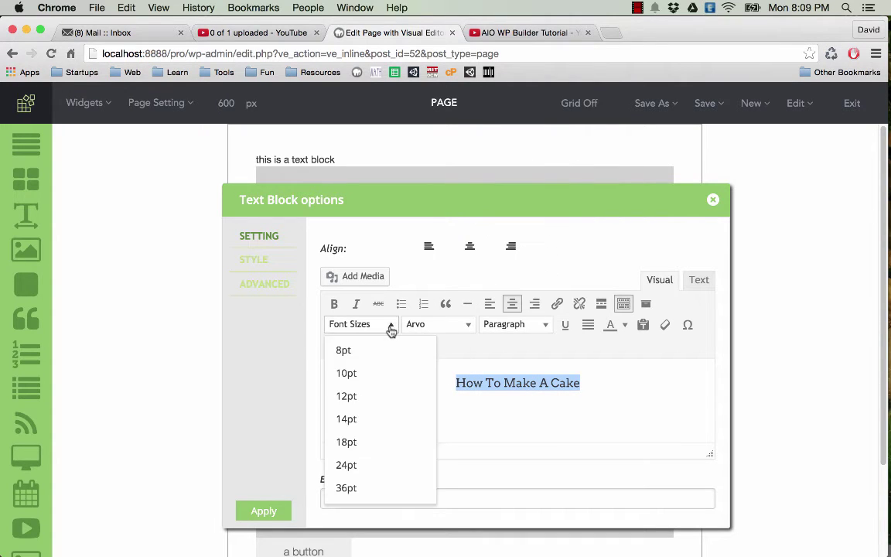
left_click(379, 469)
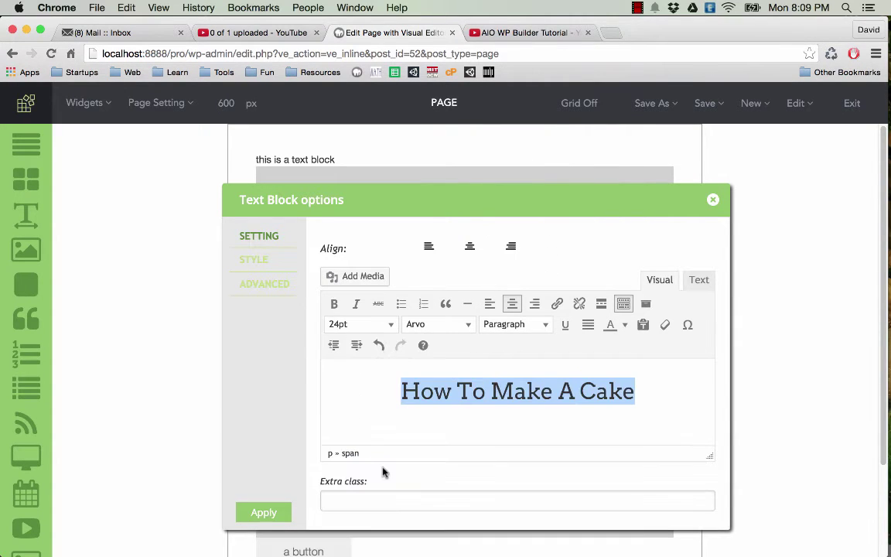
Make the heading text bold and dark red, apply the changes to the text block and close its options
left_click(335, 306)
left_click(625, 325)
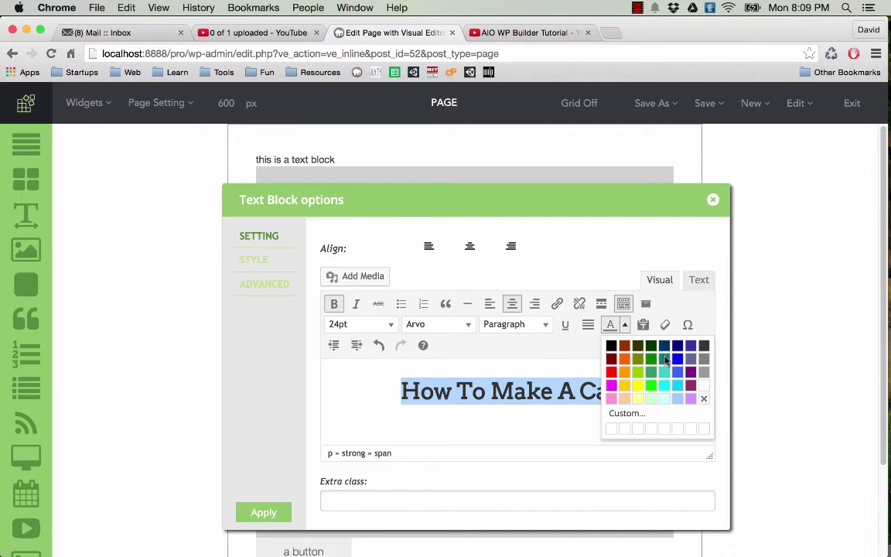
left_click(612, 360)
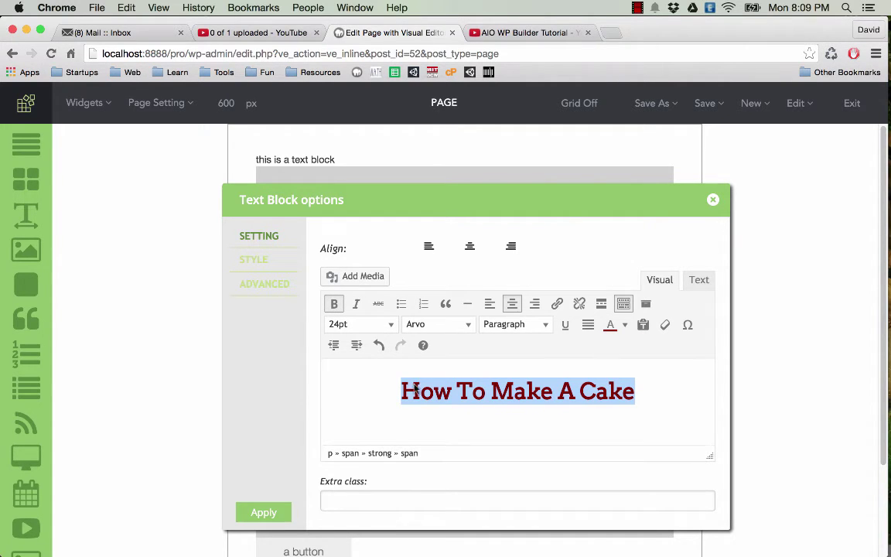
left_click(263, 513)
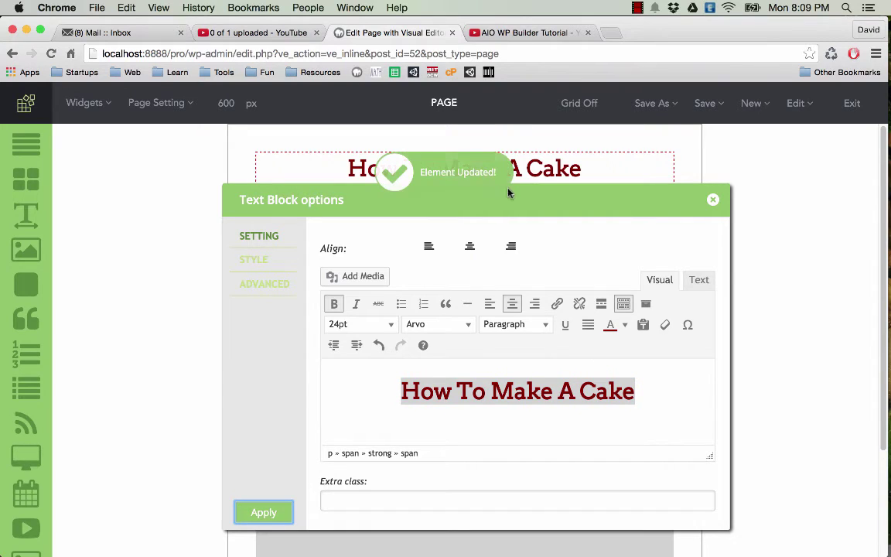
left_click(714, 201)
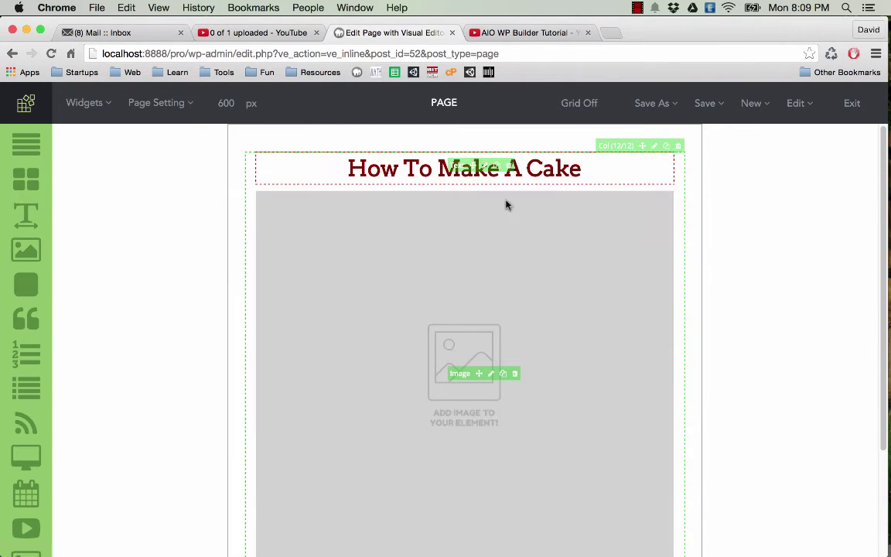
Upload almond_cherry_cupcakes-wallpaper-1280x800.jpg from the Downloads folder and add it as the image element's picture
scroll(447, 358, "down", 3)
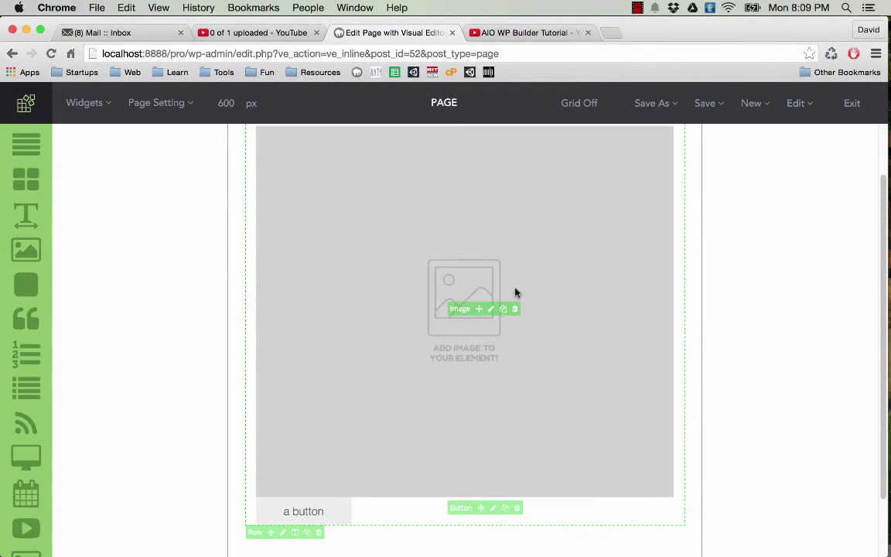
left_click(491, 309)
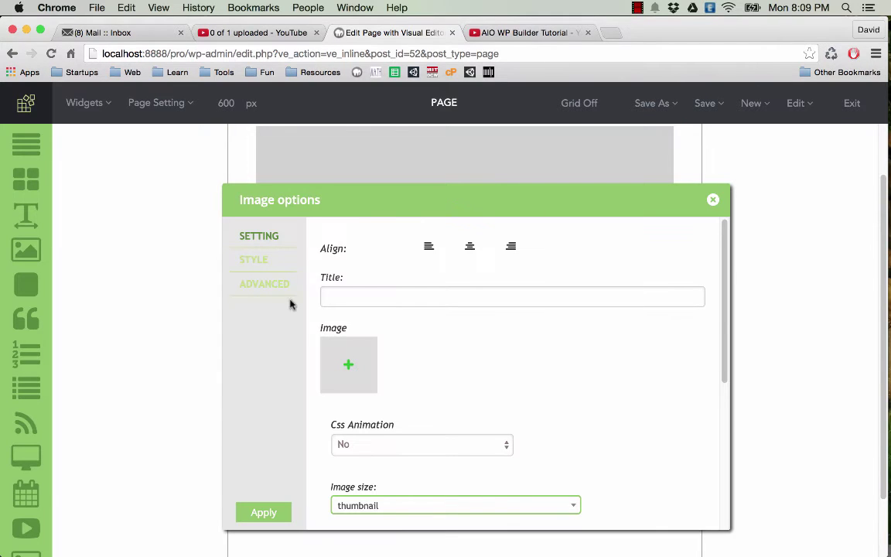
left_click(345, 365)
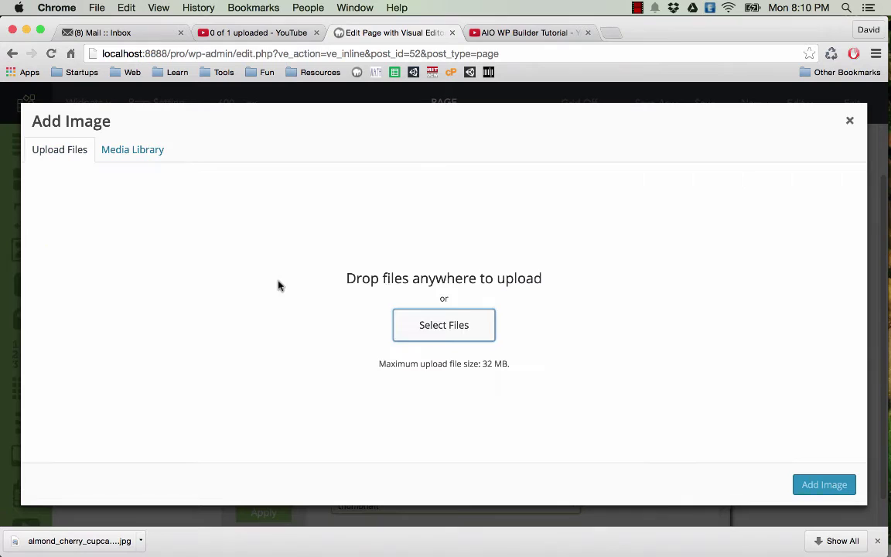
left_click(432, 324)
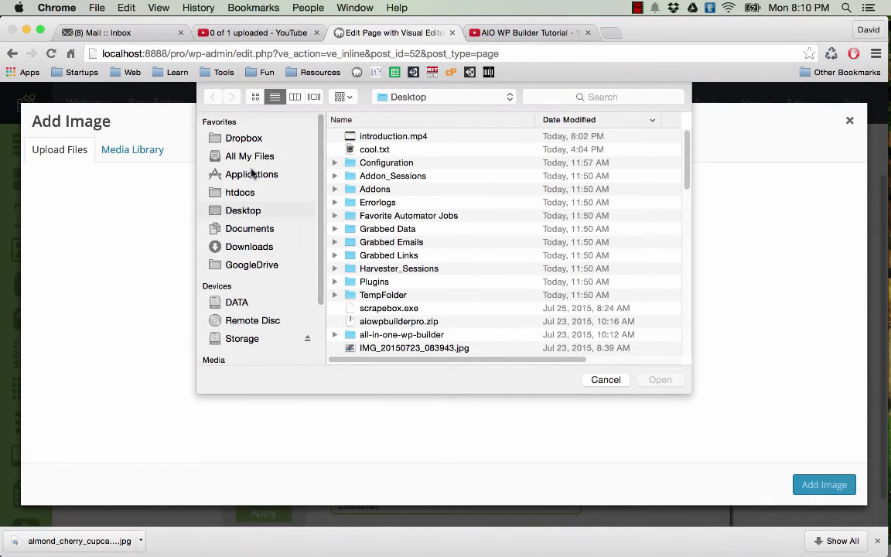
left_click(266, 252)
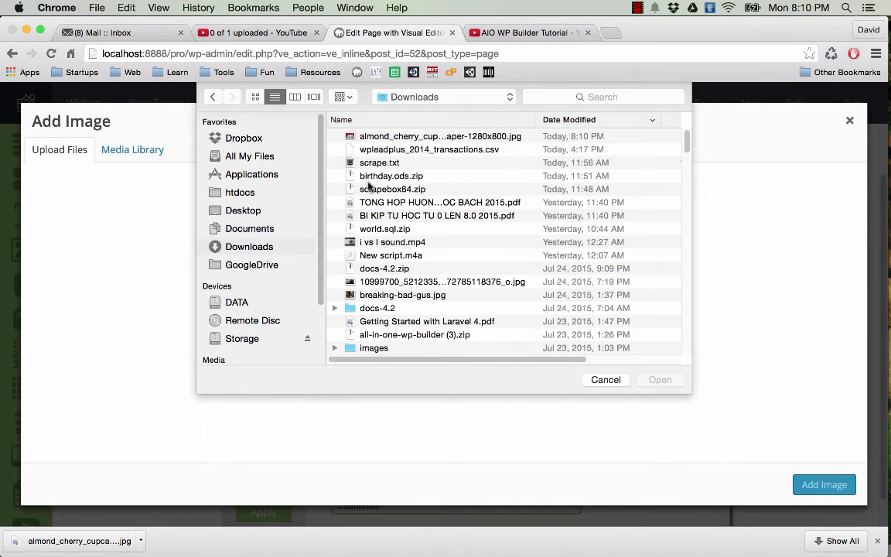
left_click(370, 138)
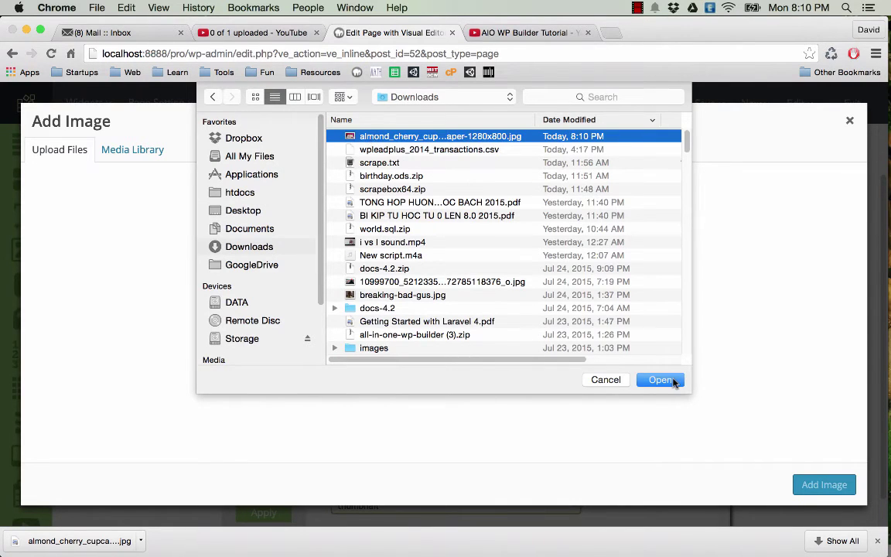
left_click(660, 380)
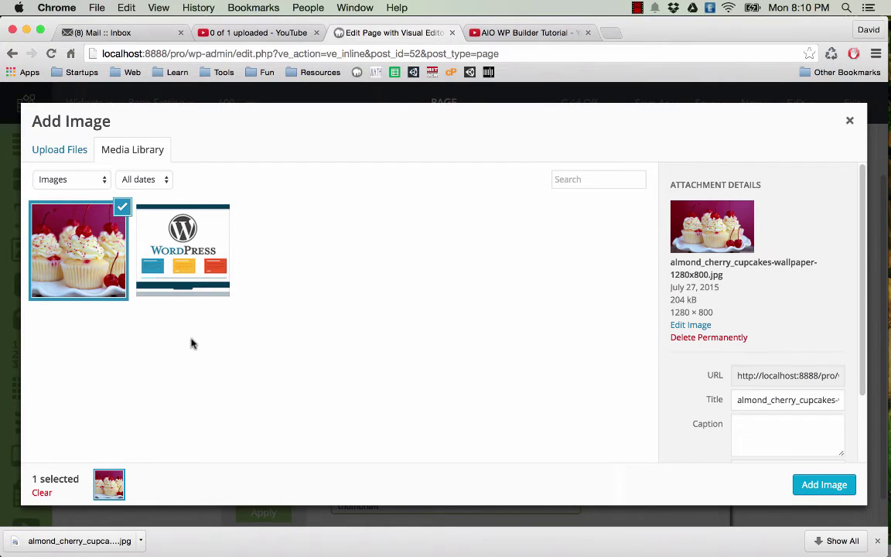
left_click(805, 485)
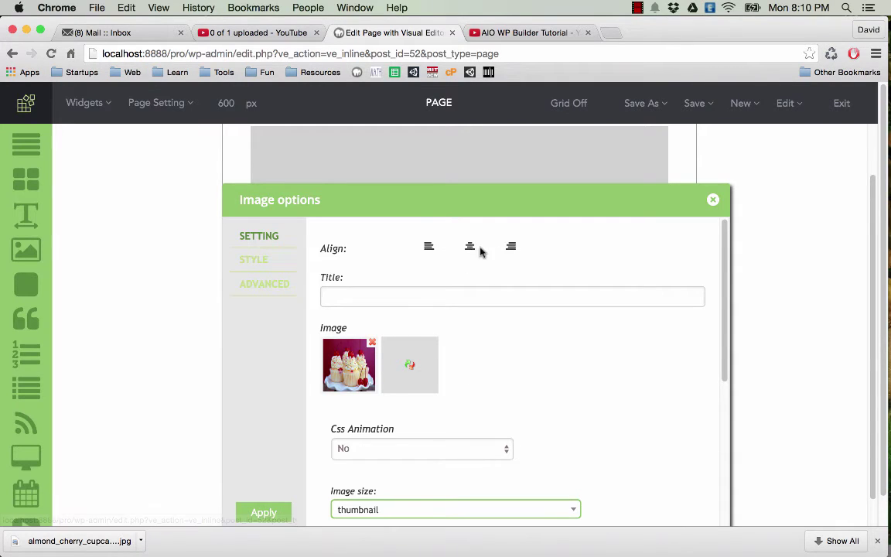
Align the image element to the centre, set its image size to full and apply the changes
left_click_drag(435, 215, 412, 125)
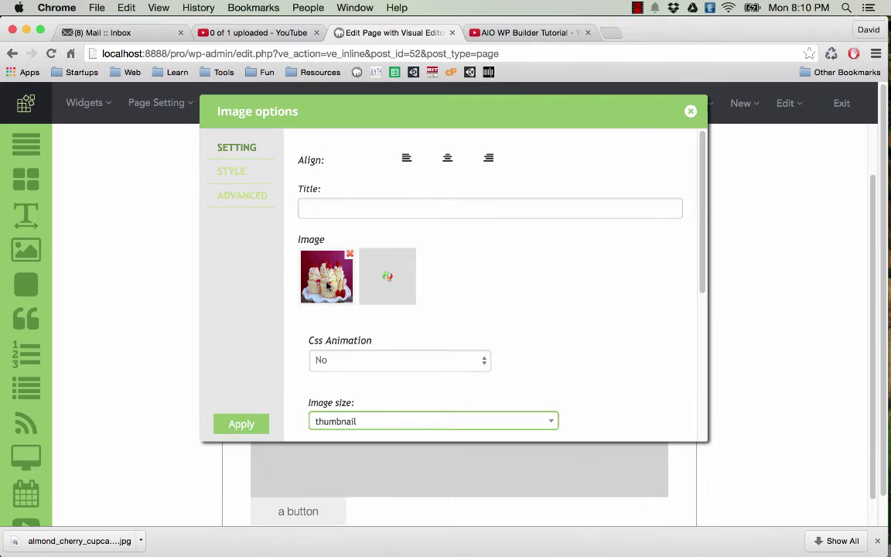
left_click(449, 158)
scroll(465, 347, "down", 4)
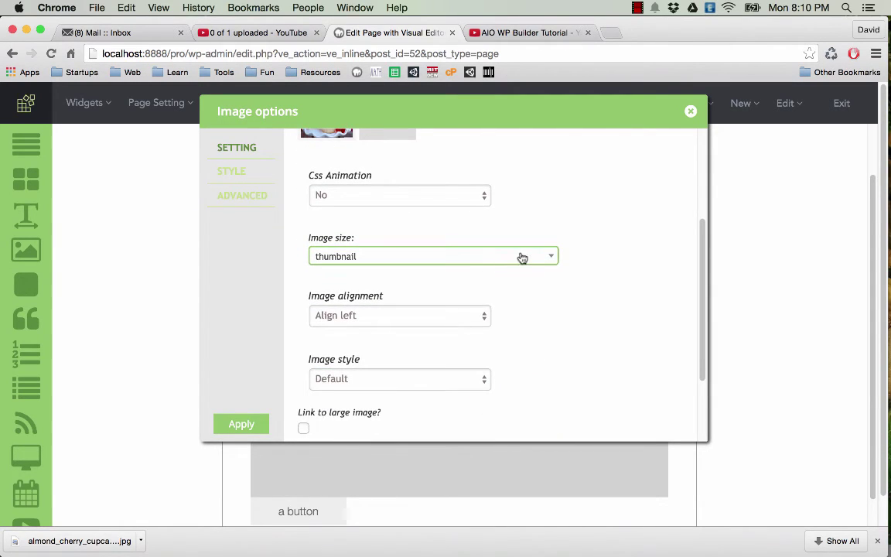
left_click(522, 256)
scroll(413, 344, "down", 2)
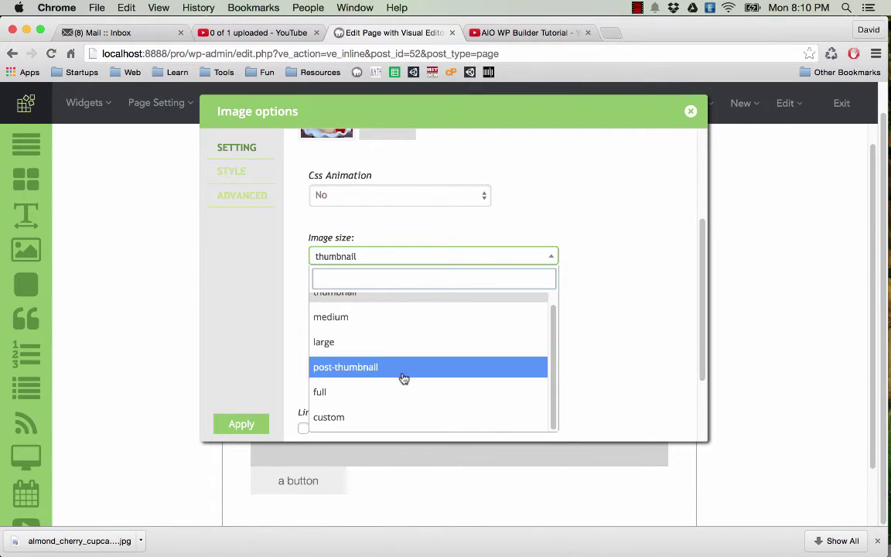
left_click(389, 393)
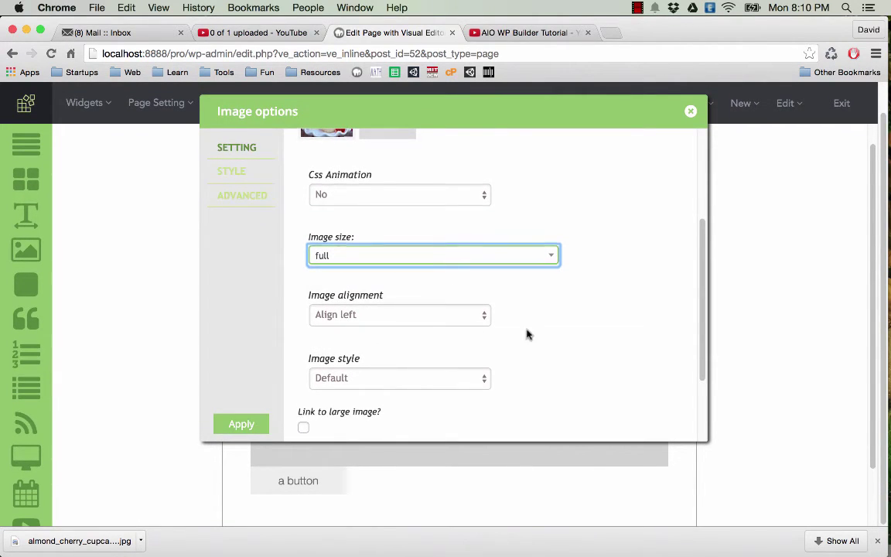
scroll(480, 336, "down", 3)
left_click(246, 425)
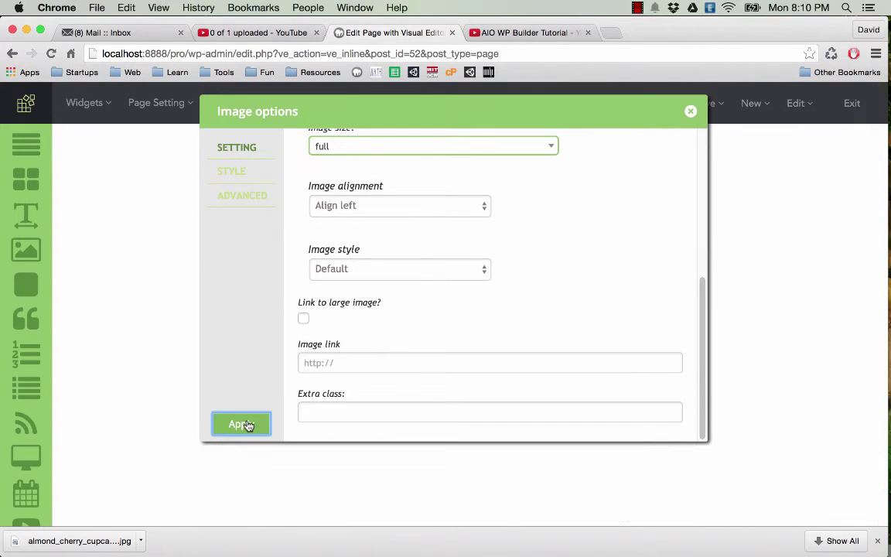
Close the image options, remove the button's glass icon and set its text to "Click Here To Find Out"
left_click(690, 111)
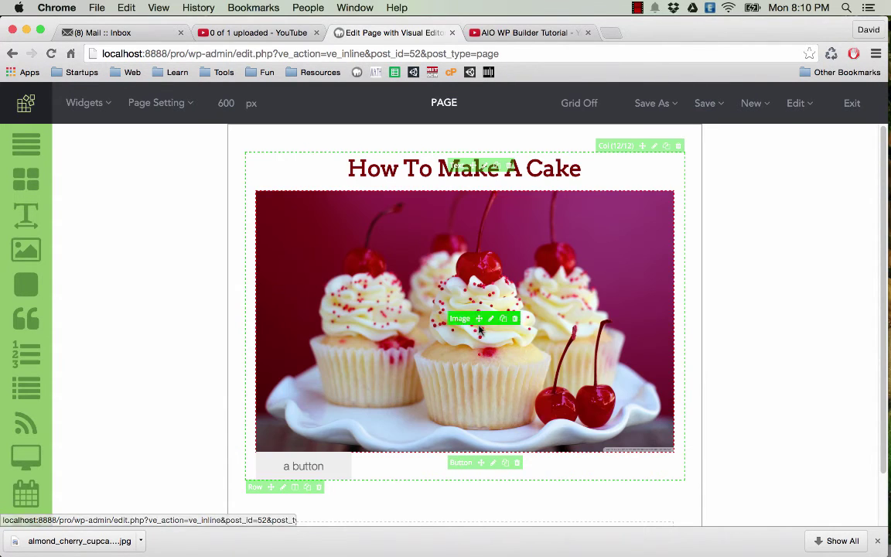
scroll(378, 294, "down", 2)
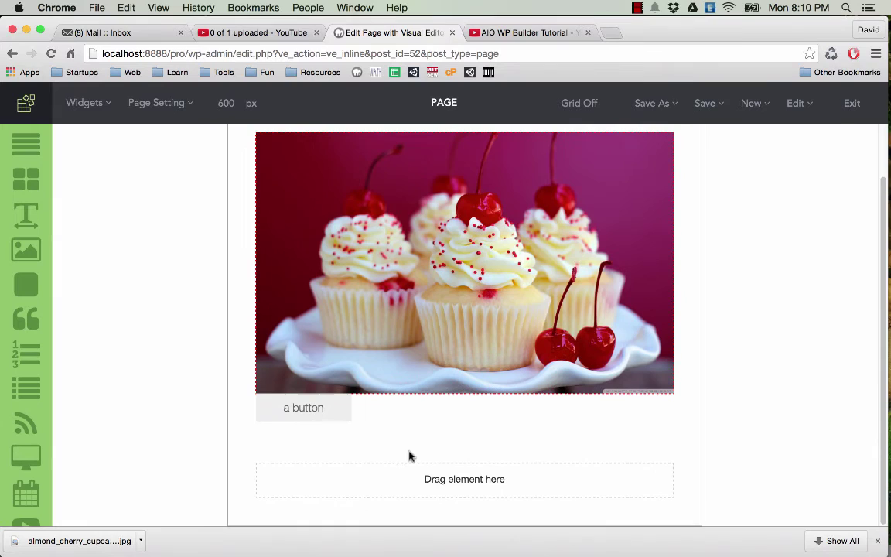
left_click(493, 405)
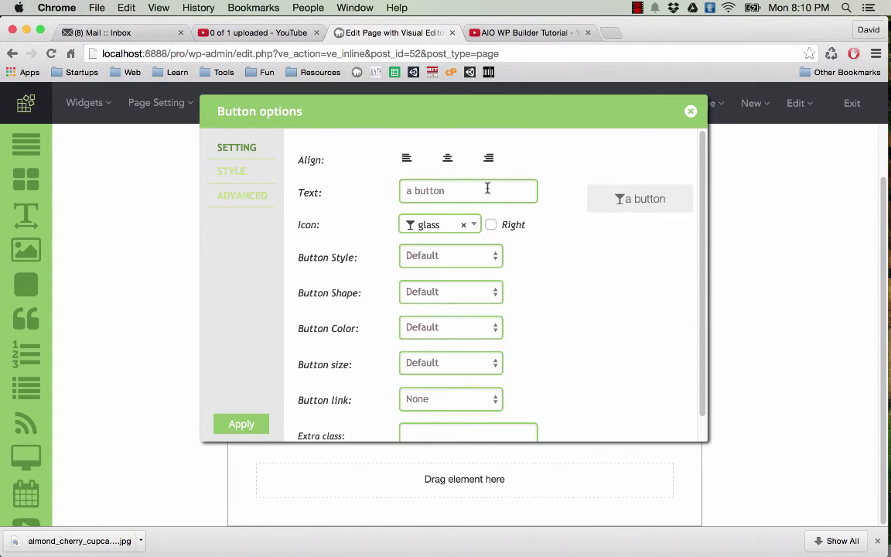
left_click(473, 226)
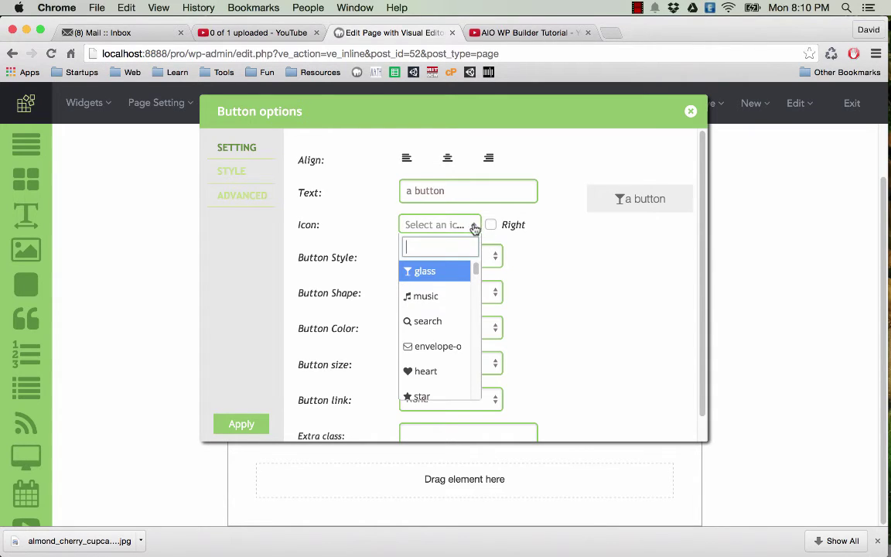
left_click(551, 245)
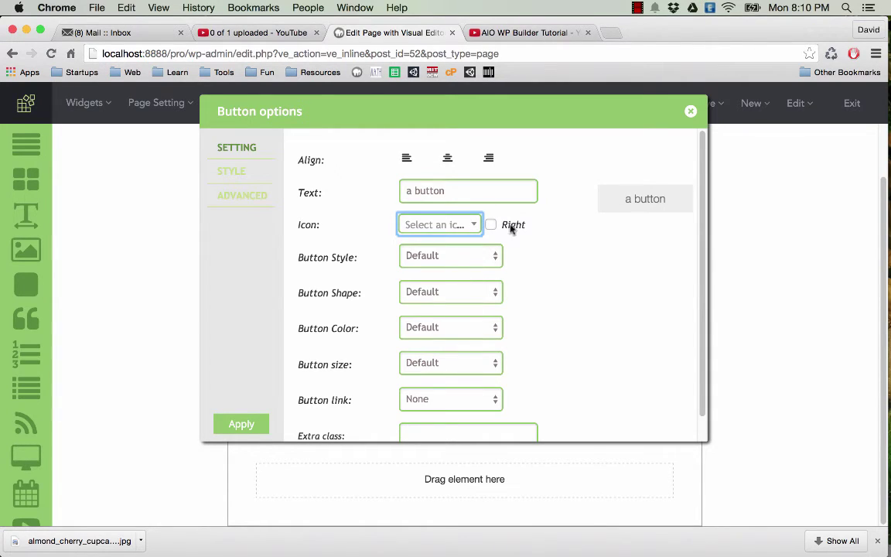
triple_click(482, 192)
type("Click")
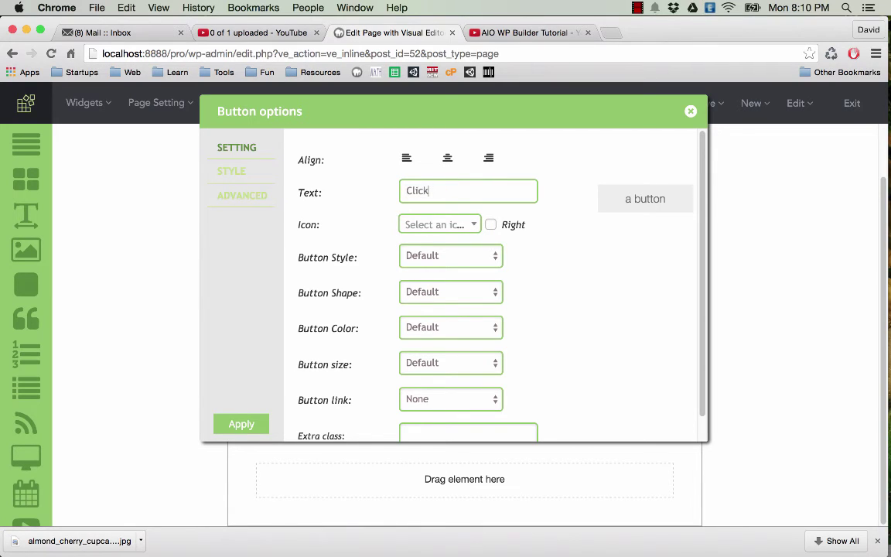
type(" Here To ")
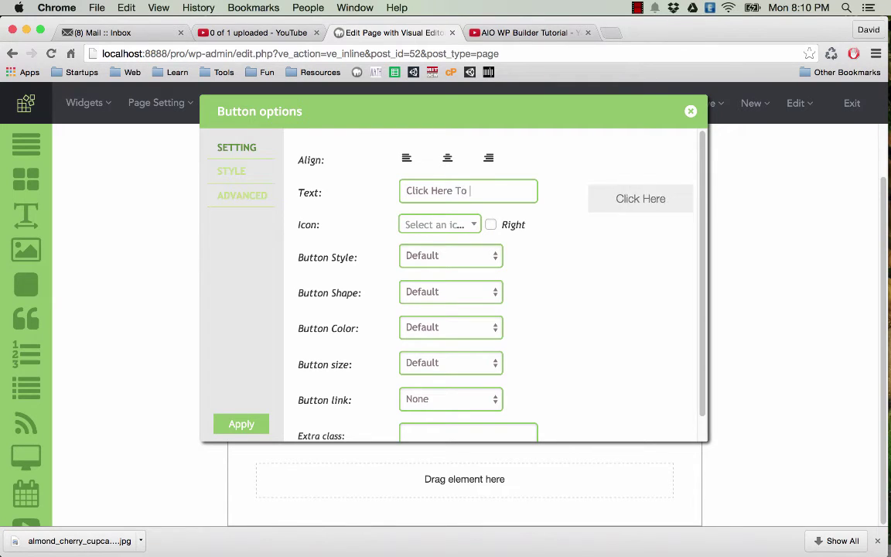
type("Find Out")
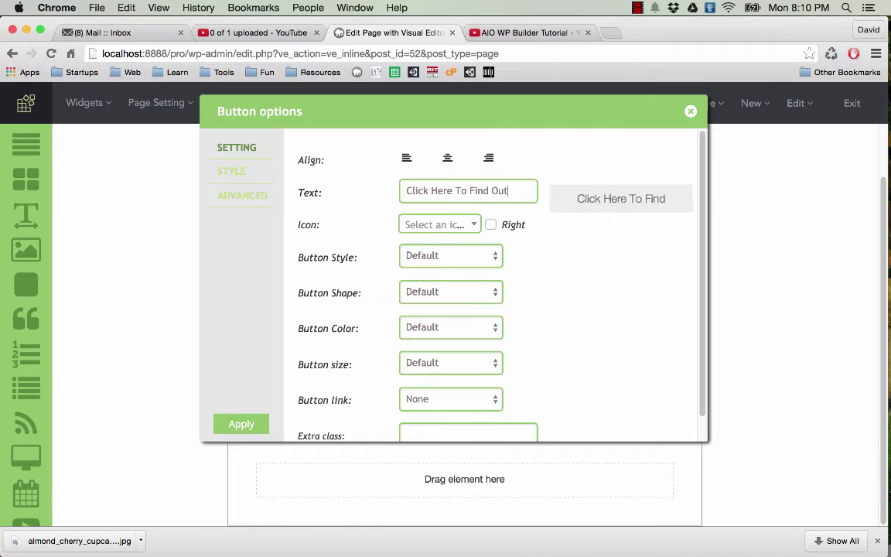
Set the button style to 3d and the button color to Highlight, keeping the Default shape
left_click(474, 256)
left_click(457, 269)
left_click(470, 293)
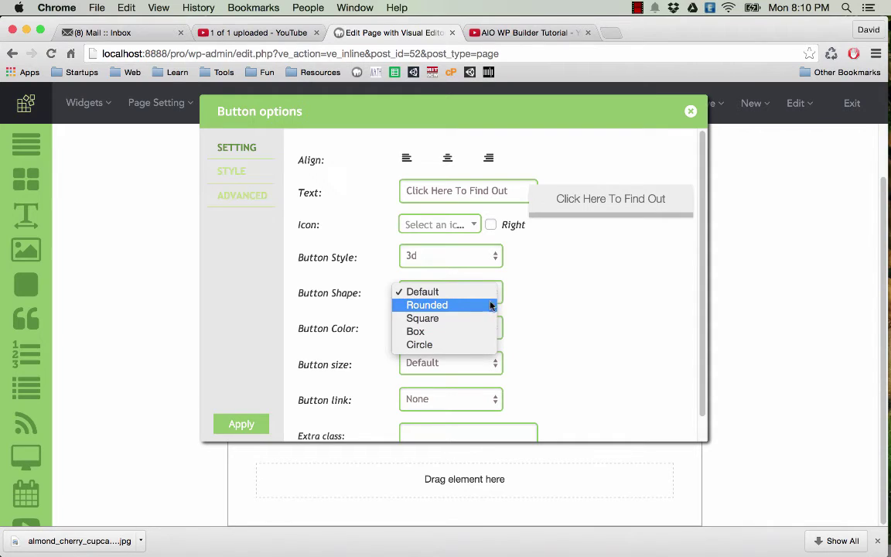
left_click(486, 274)
left_click(472, 321)
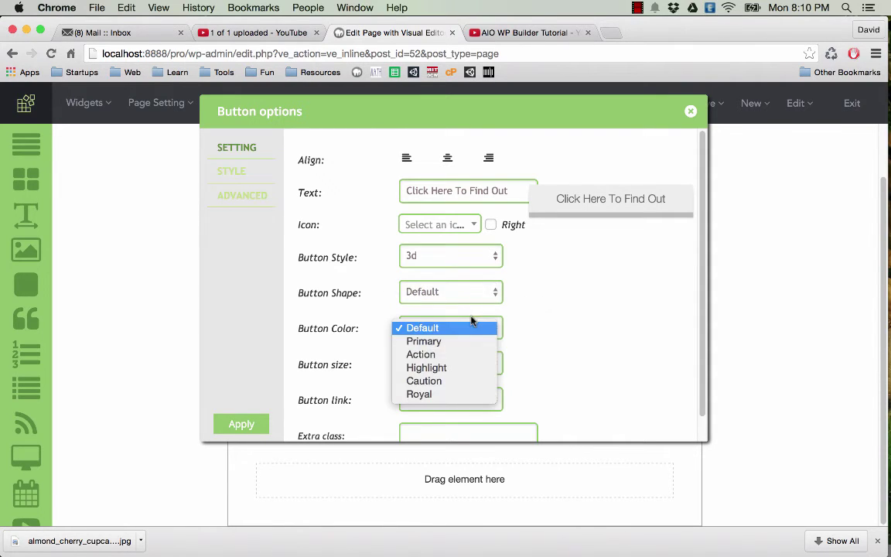
left_click(448, 374)
Set the button size to Full and apply the changes to the button
scroll(388, 248, "down", 1)
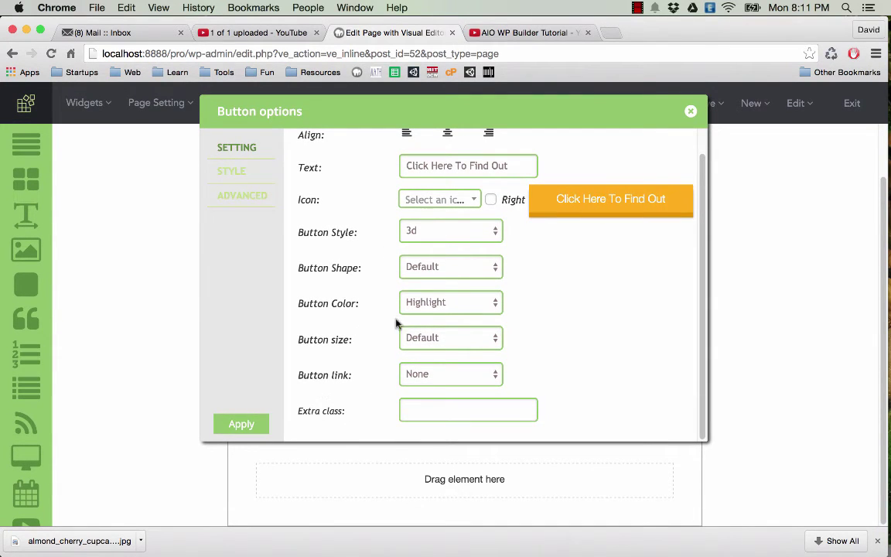
left_click(449, 339)
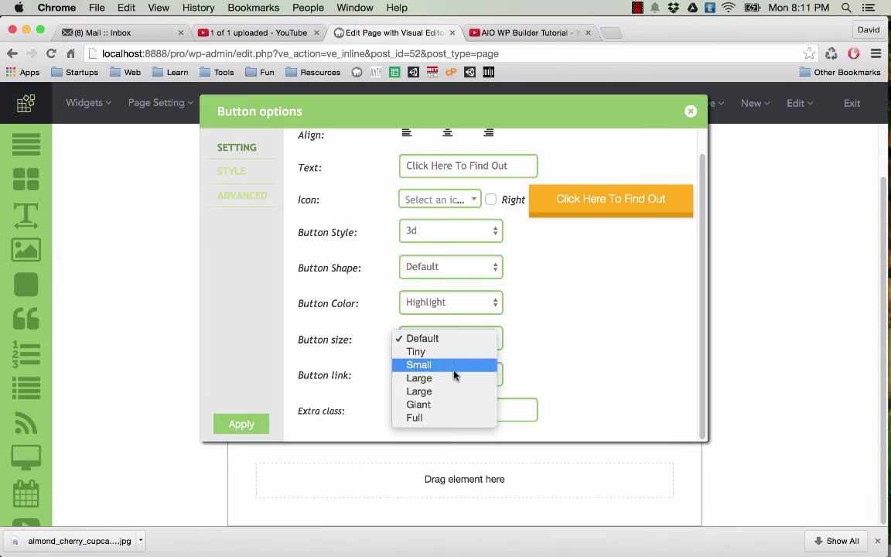
left_click(445, 417)
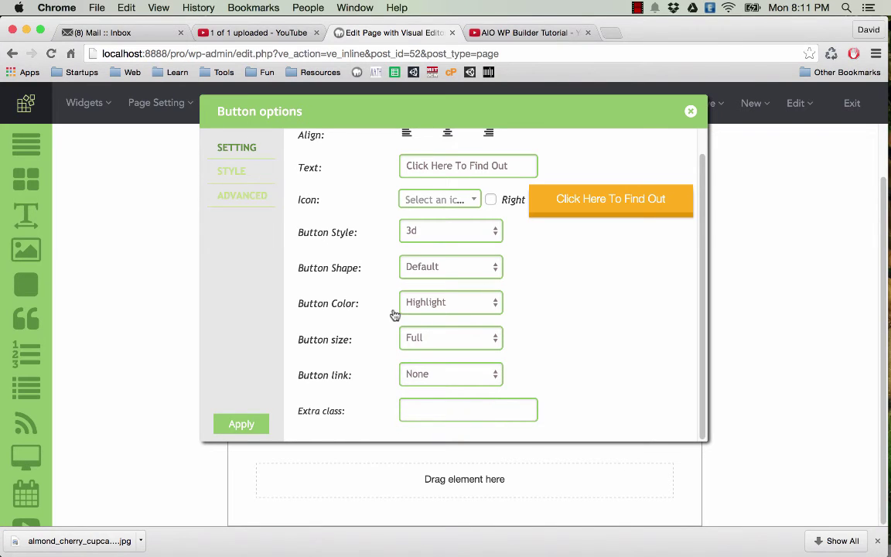
left_click(241, 424)
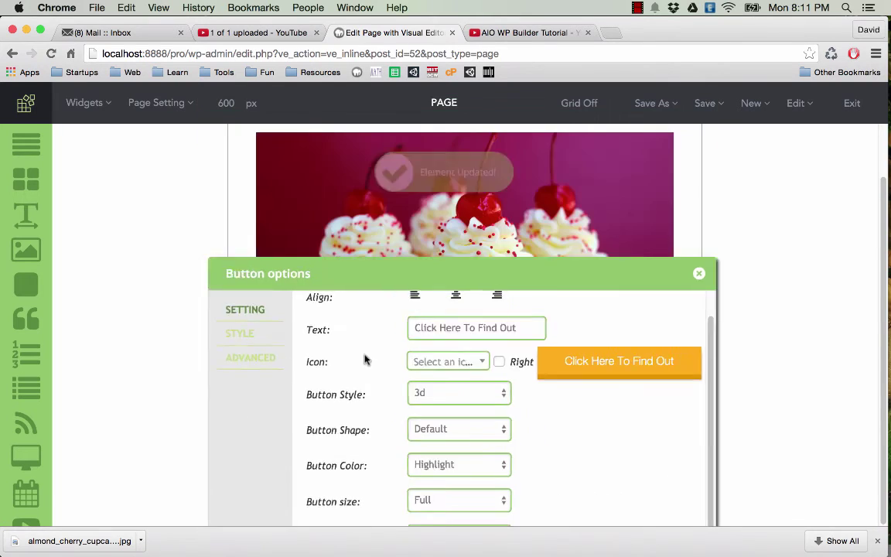
Move the options window clear of the button, give the button 30 top padding and 20 bottom padding, and apply
left_click_drag(369, 264, 627, 209)
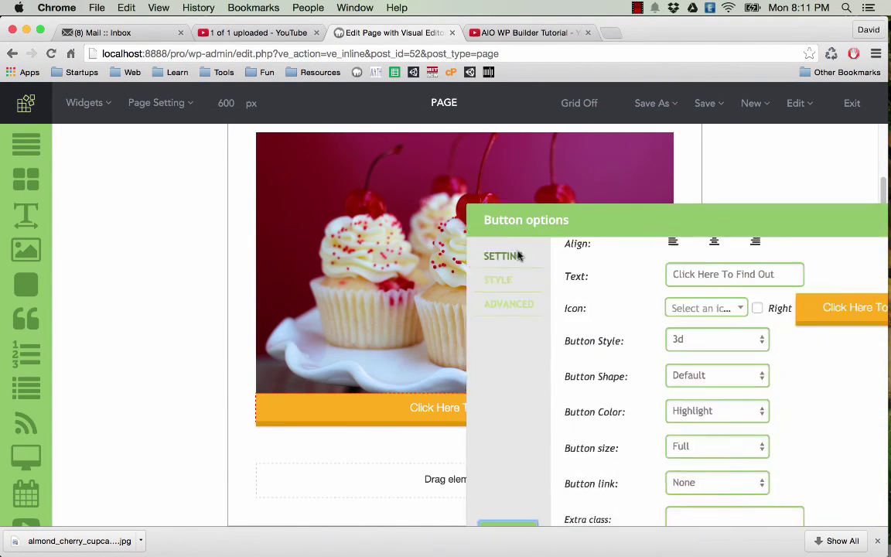
left_click_drag(520, 255, 477, 36)
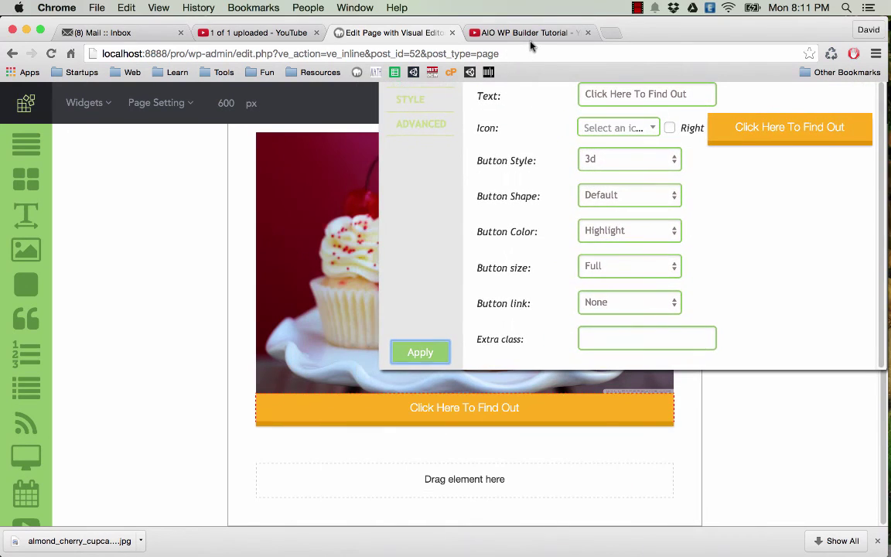
left_click(411, 101)
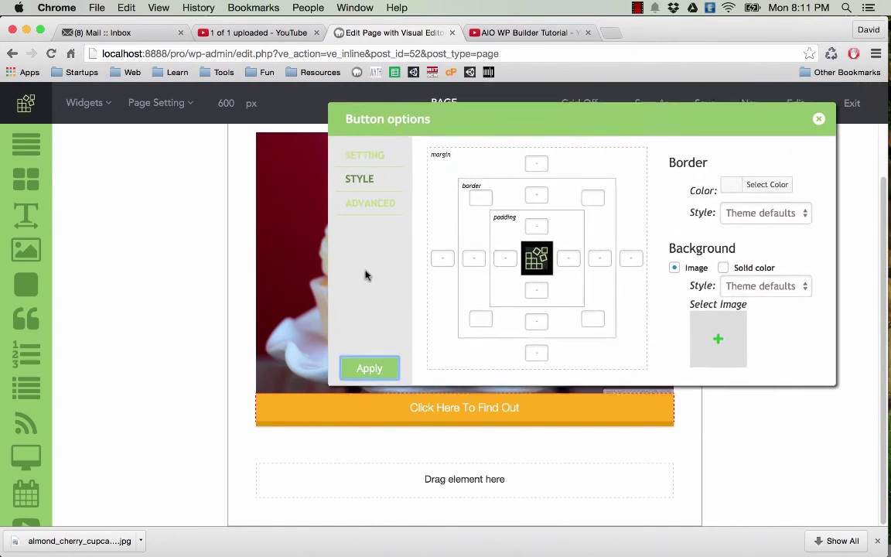
left_click(546, 248)
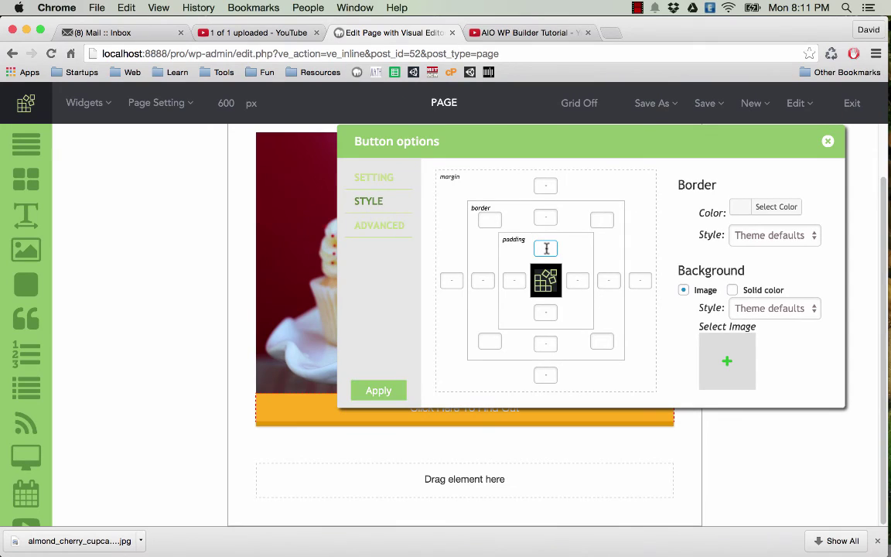
left_click(548, 314)
type("20")
left_click(546, 248)
left_click(380, 392)
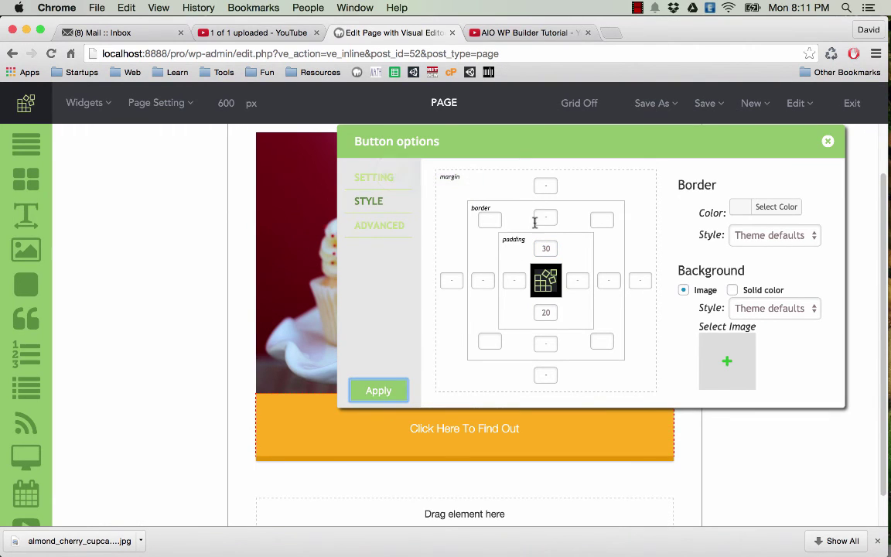
Set the button's top and bottom margins to 30 and its top padding to 20, apply and close its options
left_click(551, 188)
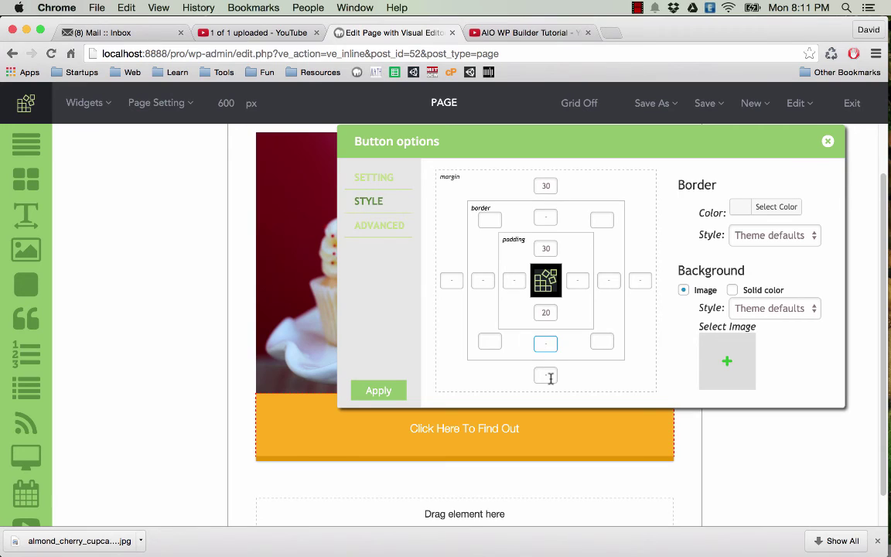
left_click(548, 376)
left_click(545, 248)
left_click(375, 391)
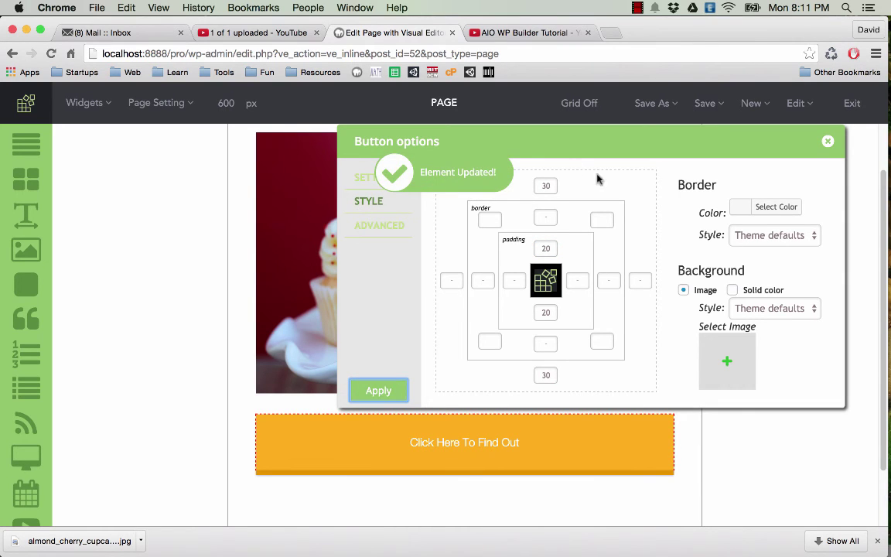
left_click(828, 141)
Open the style options of the row holding the cake content and switch its background to a solid color
scroll(648, 259, "up", 2)
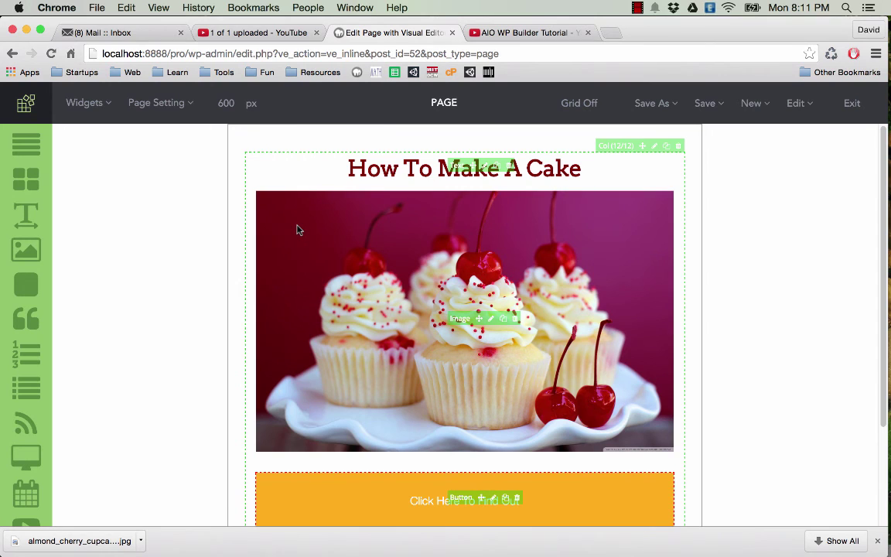
scroll(296, 230, "down", 1)
scroll(296, 230, "up", 1)
scroll(296, 230, "down", 3)
left_click(283, 471)
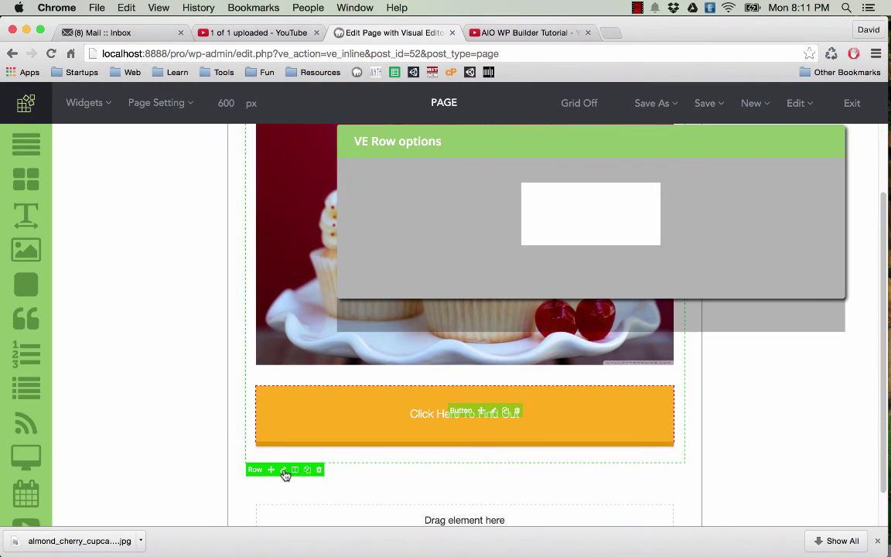
left_click(369, 199)
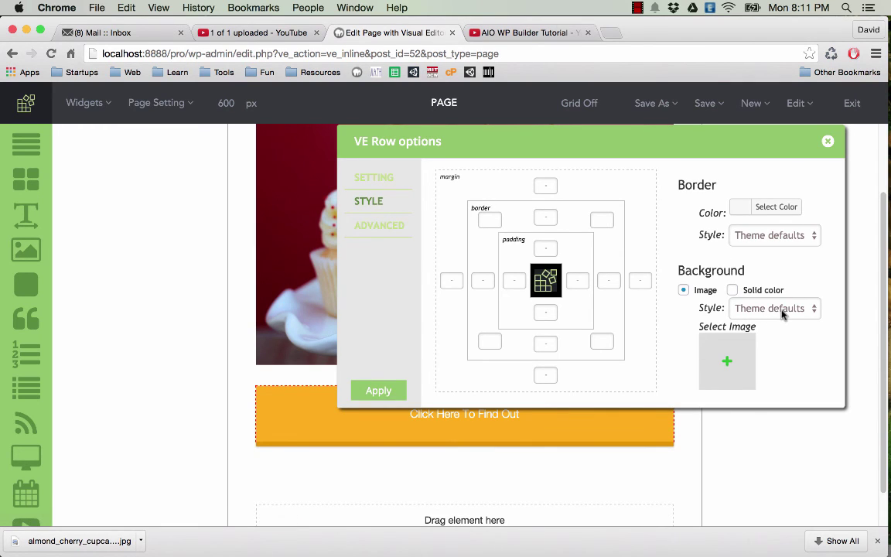
left_click(734, 294)
left_click(741, 313)
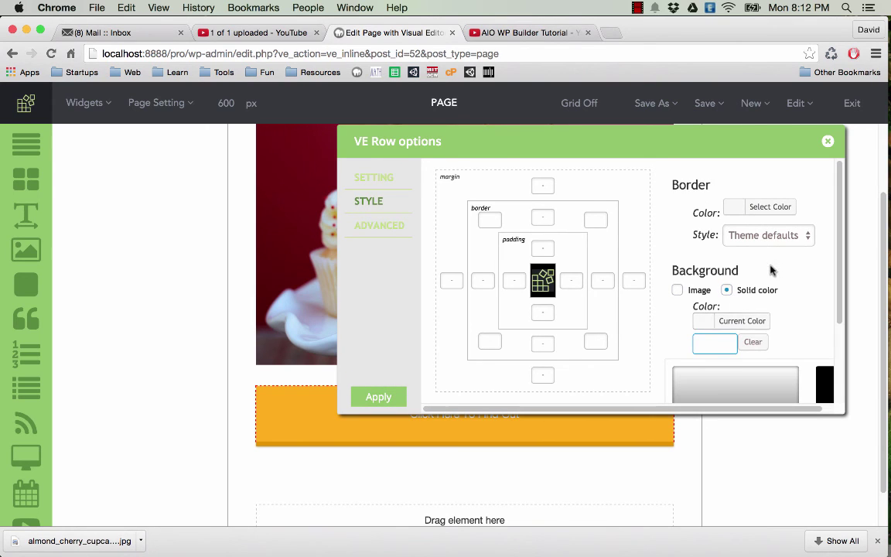
Choose a light beige, about #cec5a3, as the row's background color, apply it and close the row options
scroll(780, 268, "down", 3)
left_click(728, 390)
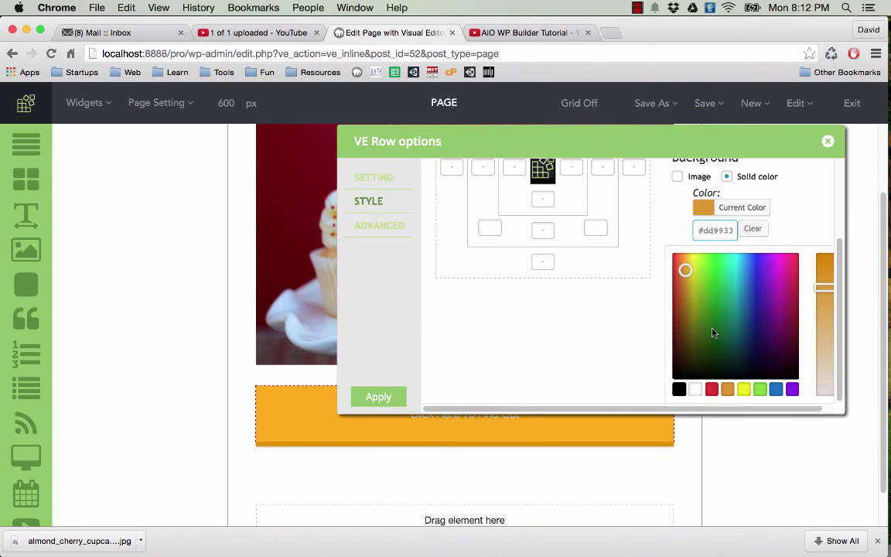
left_click_drag(714, 332, 691, 288)
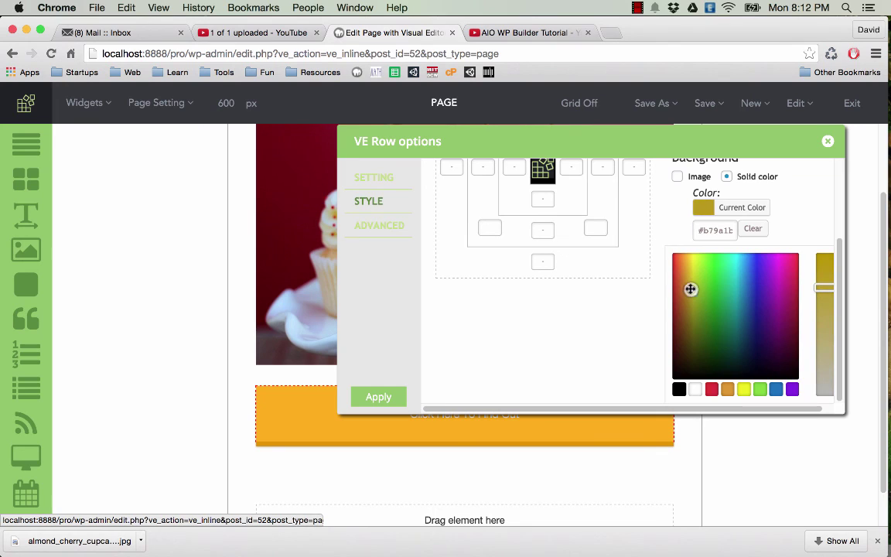
left_click_drag(825, 288, 834, 373)
left_click_drag(688, 289, 689, 276)
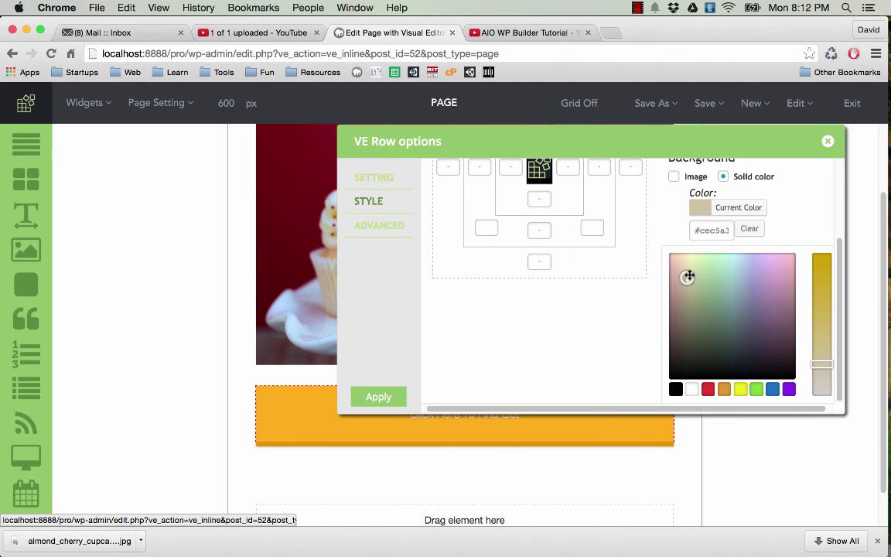
left_click(383, 401)
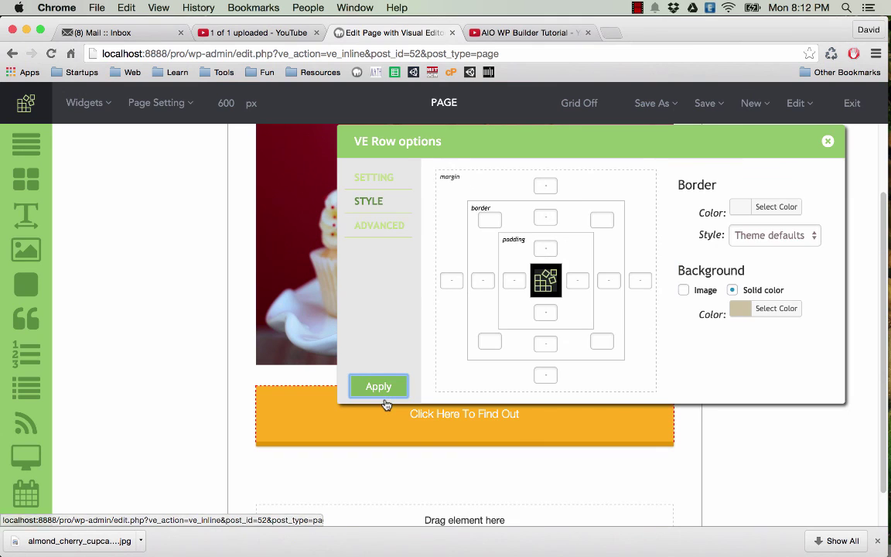
left_click(828, 143)
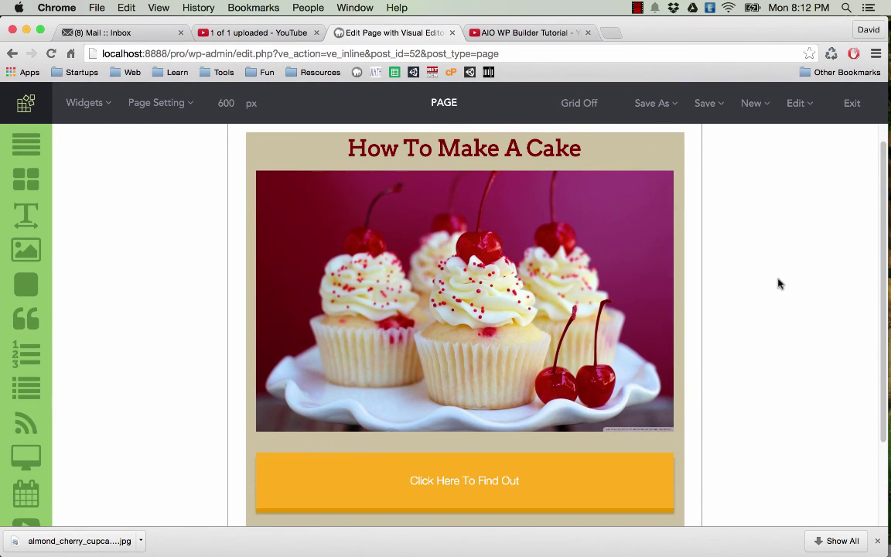